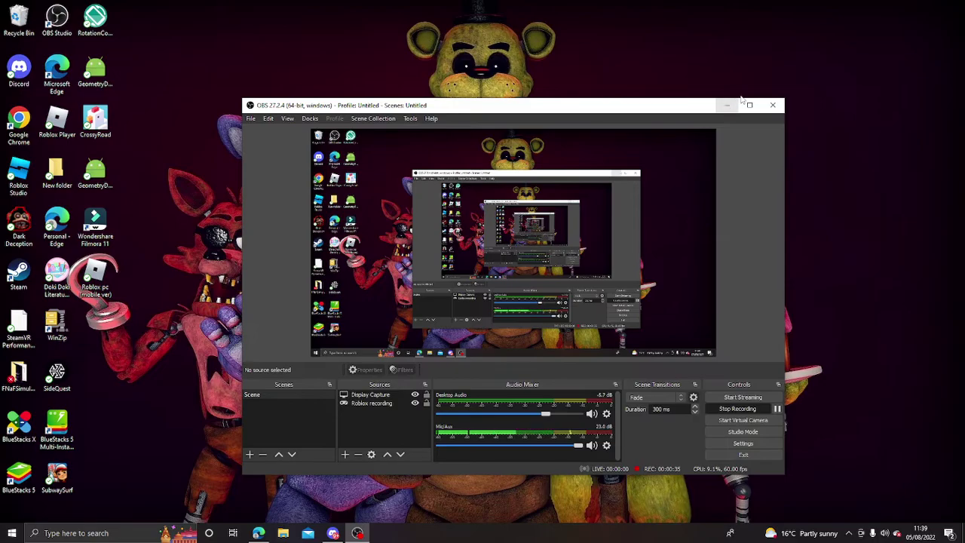
# Switch from the Roblox game page to the Roshade site's home page
pyautogui.click(258, 533)
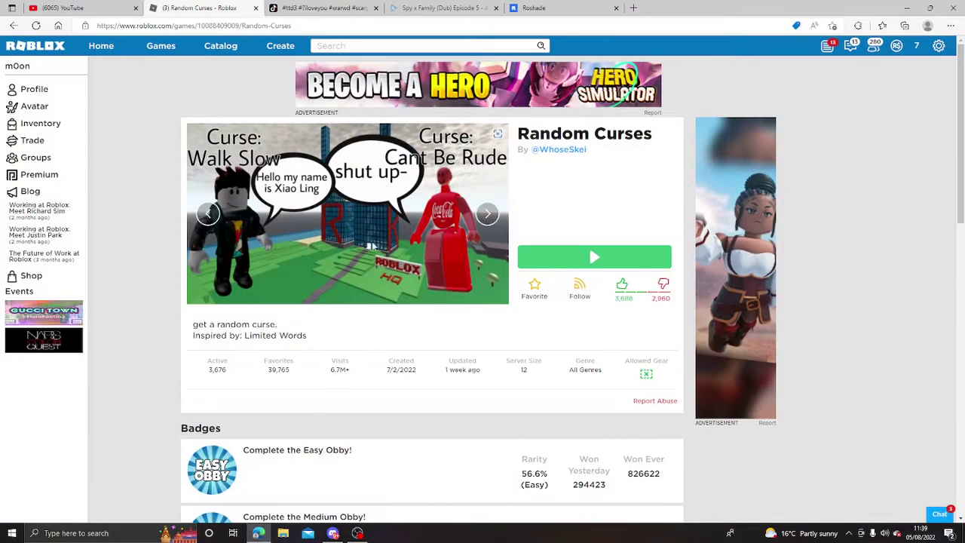
pyautogui.click(548, 7)
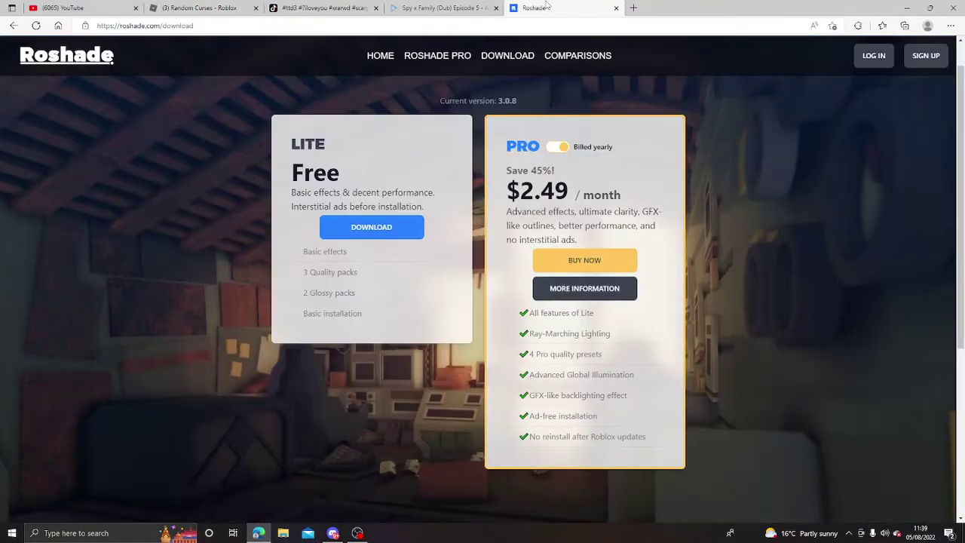
pyautogui.click(382, 58)
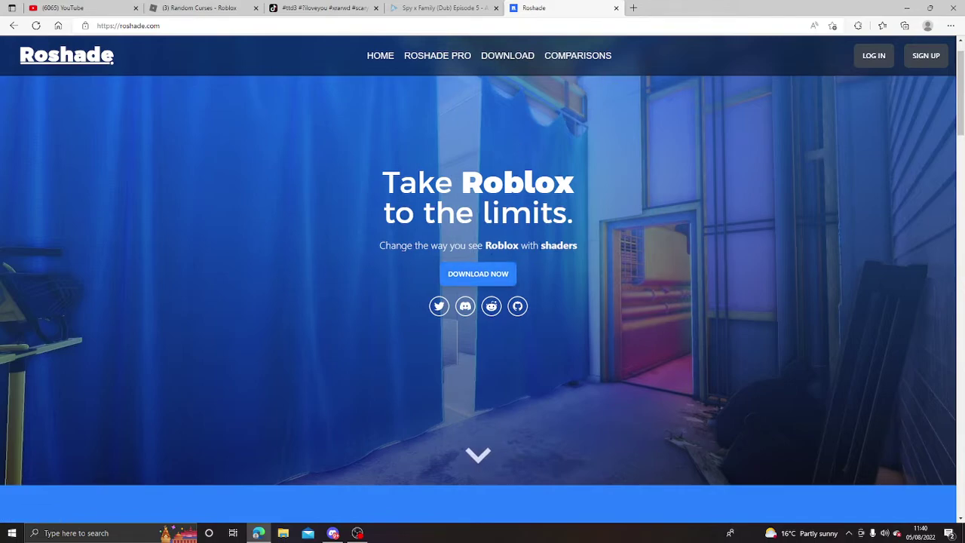
# Browse the shader preset showcases, then go to the Roshade download page
pyautogui.scroll(-10, 498, 400)
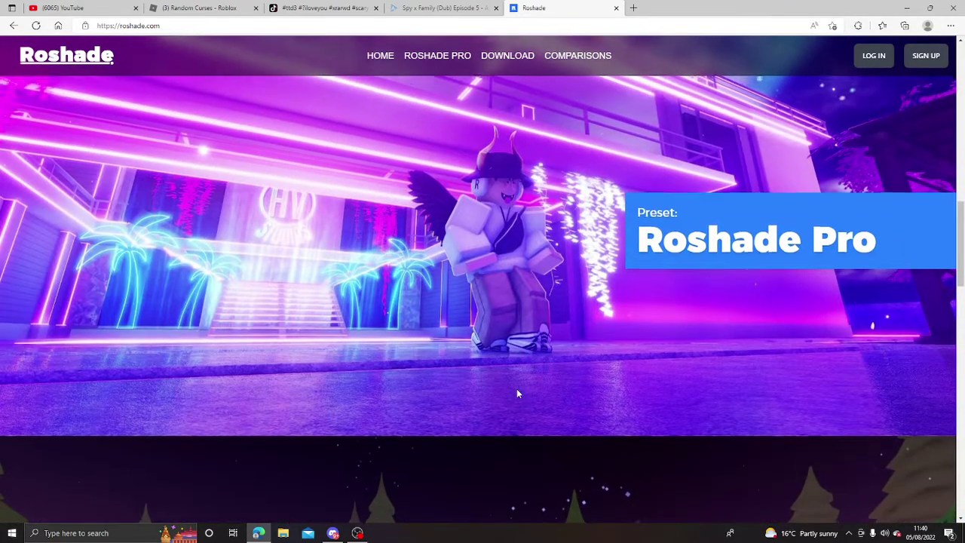
pyautogui.scroll(-3, 516, 388)
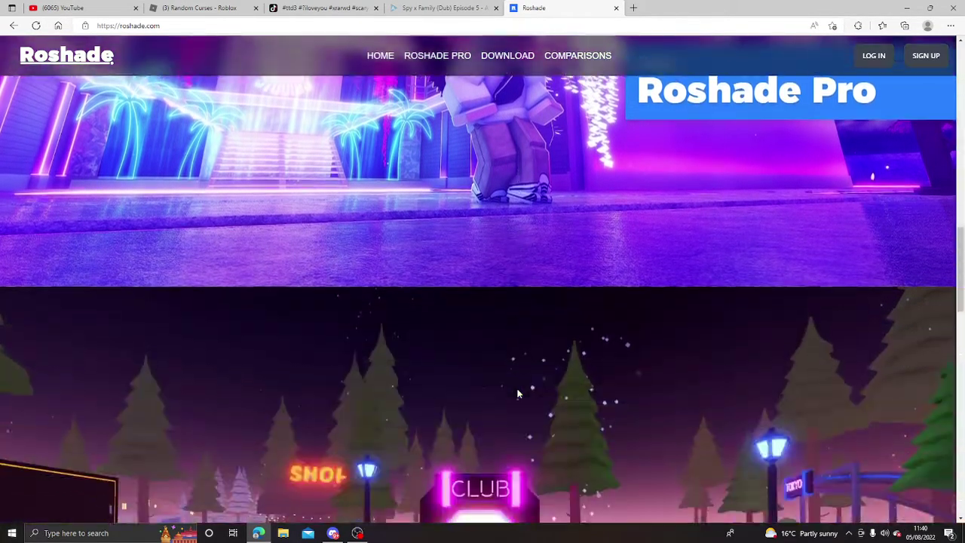
pyautogui.scroll(3, 516, 388)
pyautogui.scroll(-5, 517, 393)
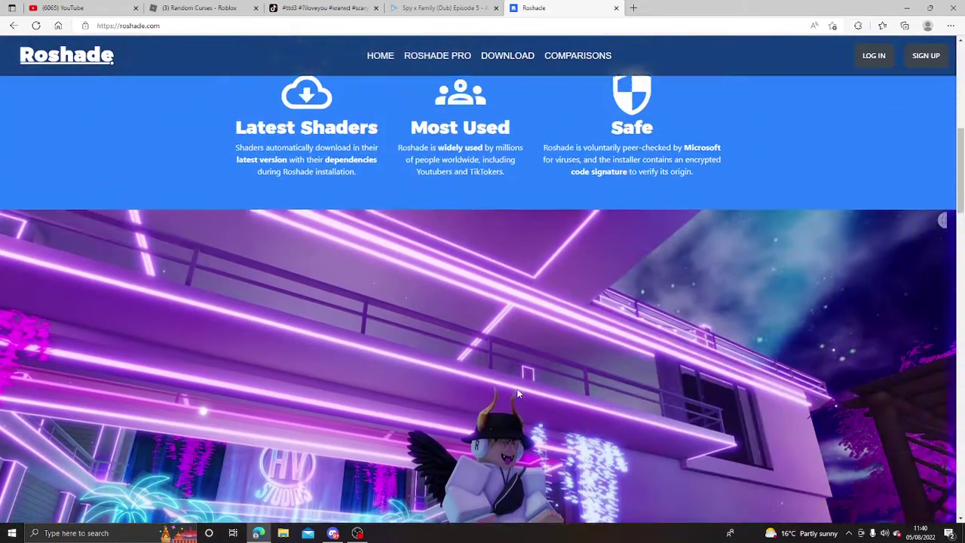
pyautogui.scroll(-5, 517, 392)
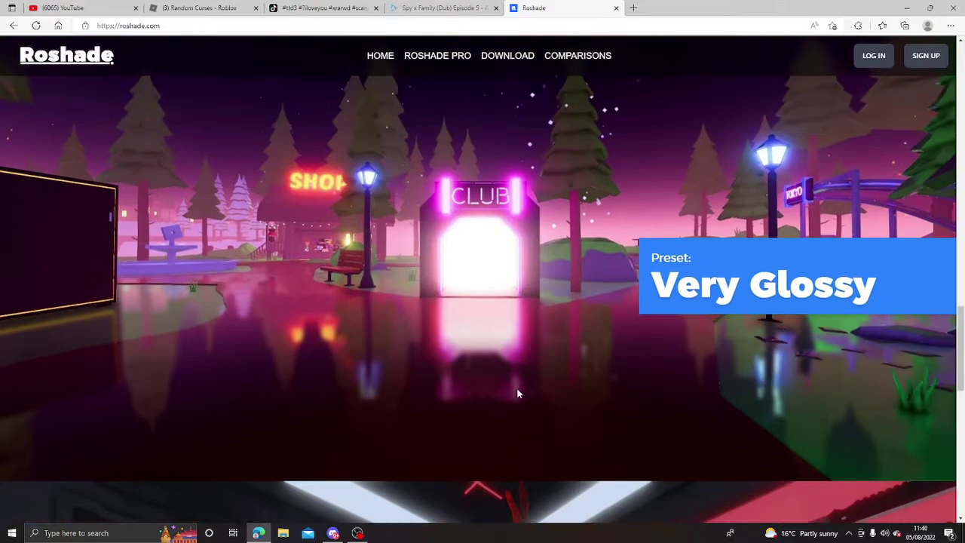
pyautogui.scroll(-5, 517, 393)
pyautogui.scroll(-2, 517, 393)
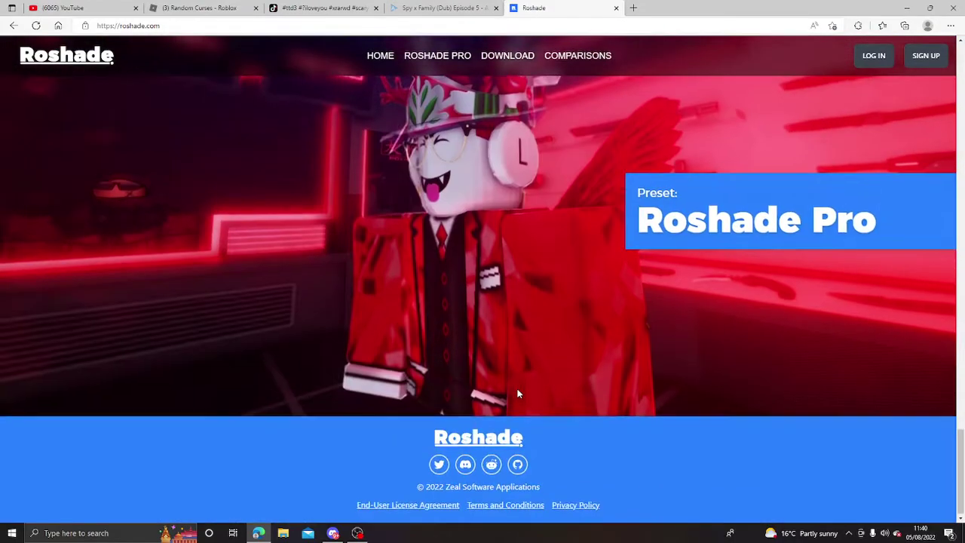
pyautogui.scroll(15, 517, 392)
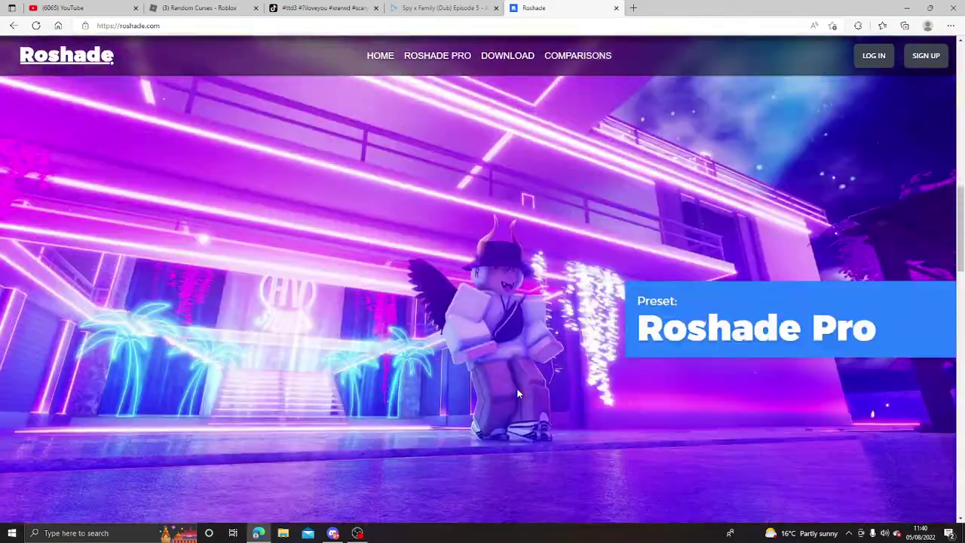
pyautogui.scroll(1, 517, 393)
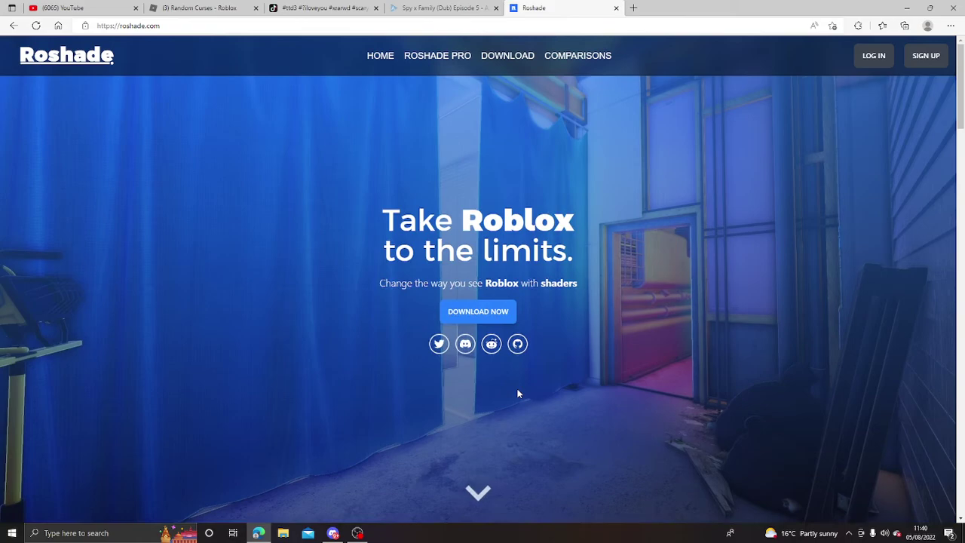
pyautogui.click(495, 323)
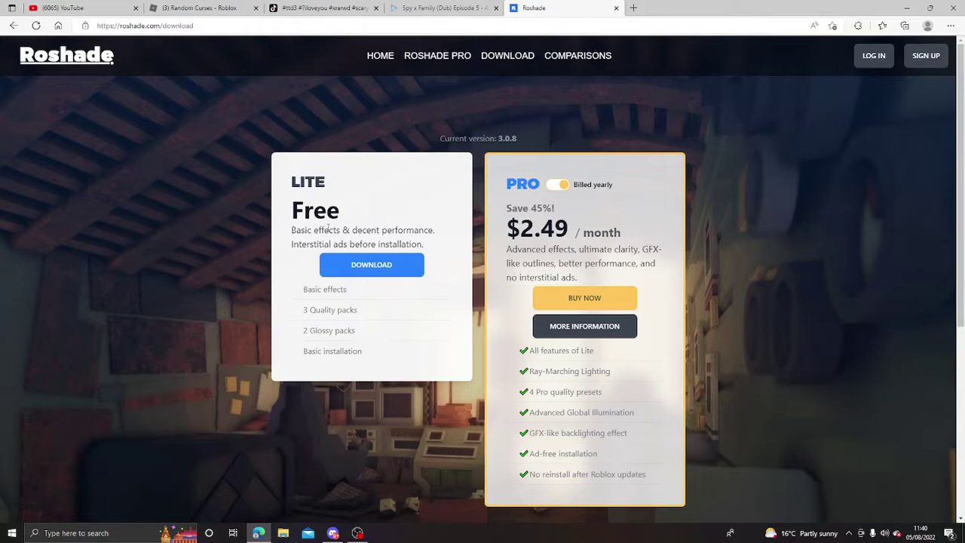
# Choose the free Lite download, agree to the licence and skip the AdFoc.us ad
pyautogui.click(354, 268)
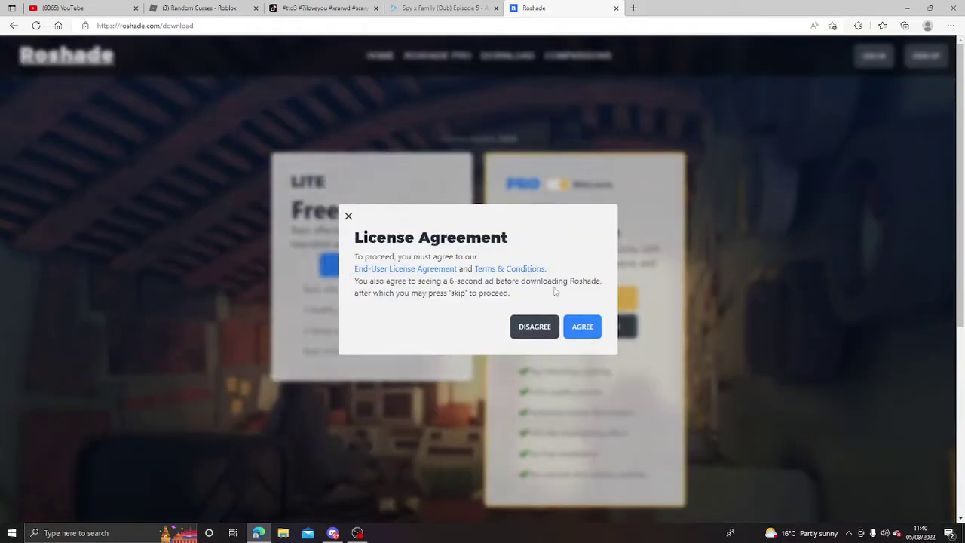
pyautogui.click(584, 329)
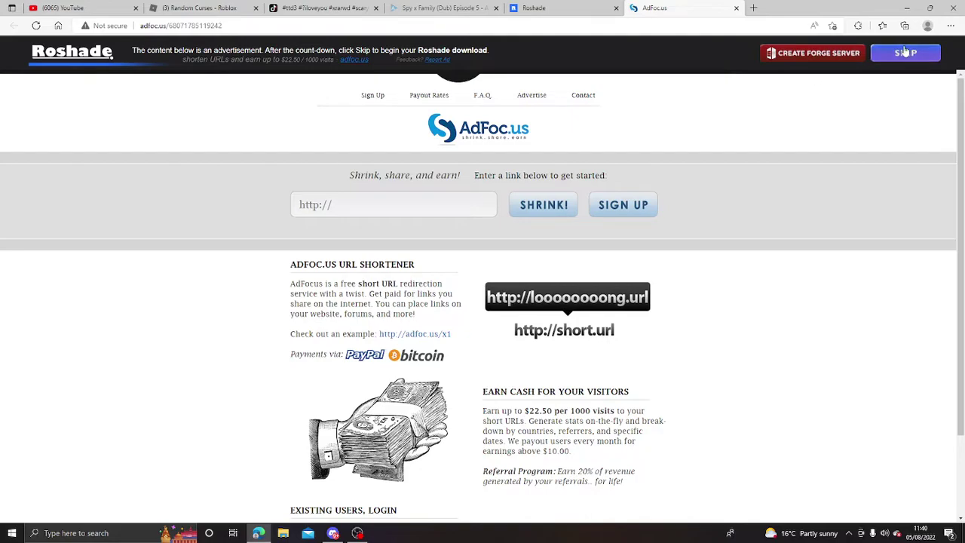
pyautogui.click(907, 54)
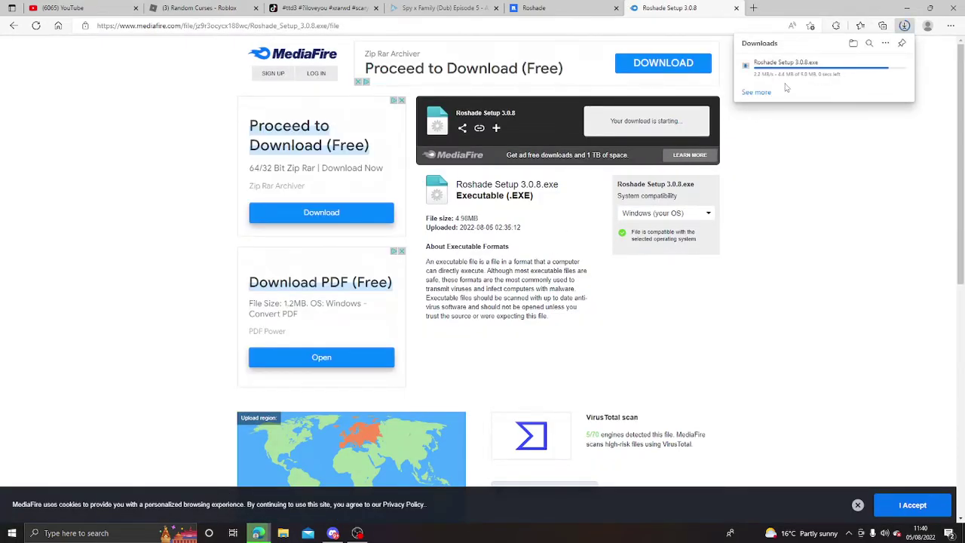
# Keep the flagged Roshade Setup 3.0.8.exe download in Edge's downloads list
pyautogui.rightClick(804, 69)
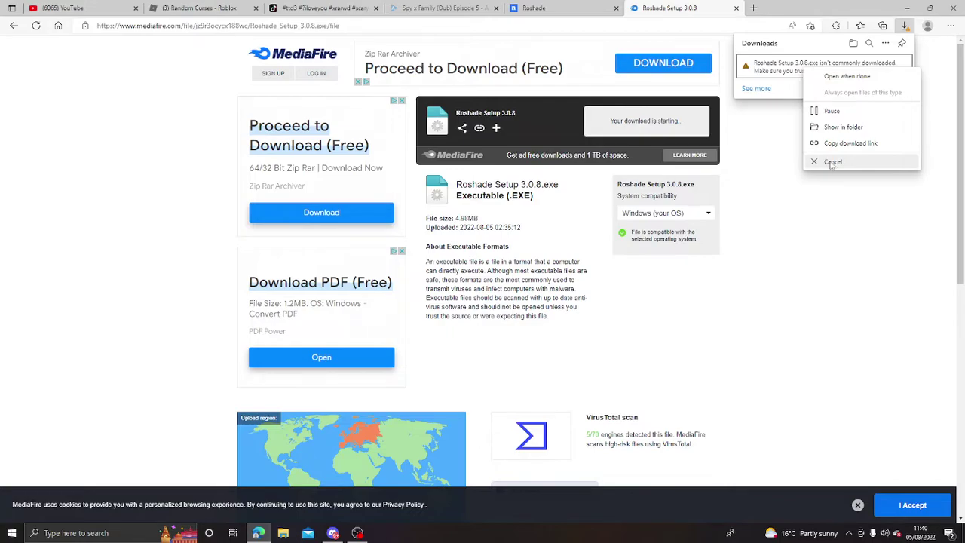
pyautogui.click(820, 264)
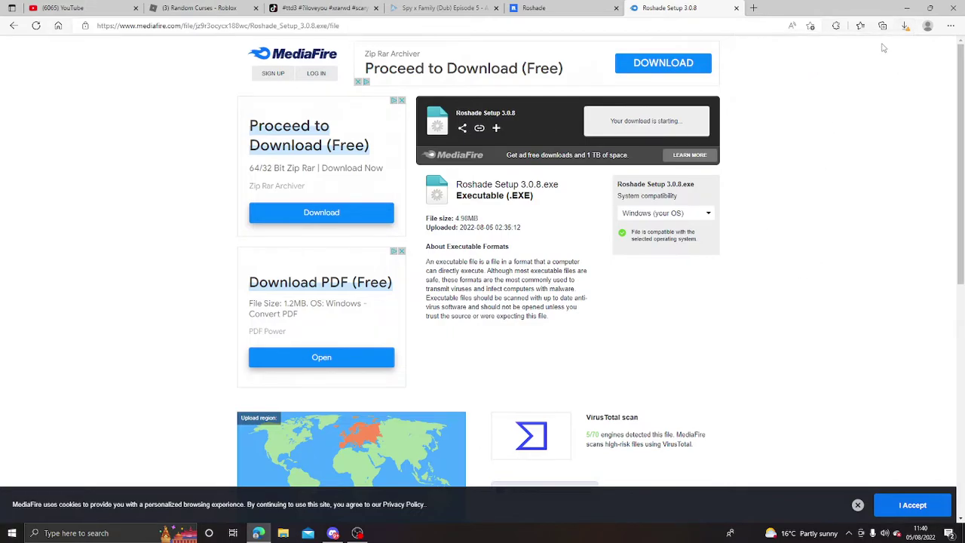
pyautogui.click(905, 26)
pyautogui.rightClick(818, 74)
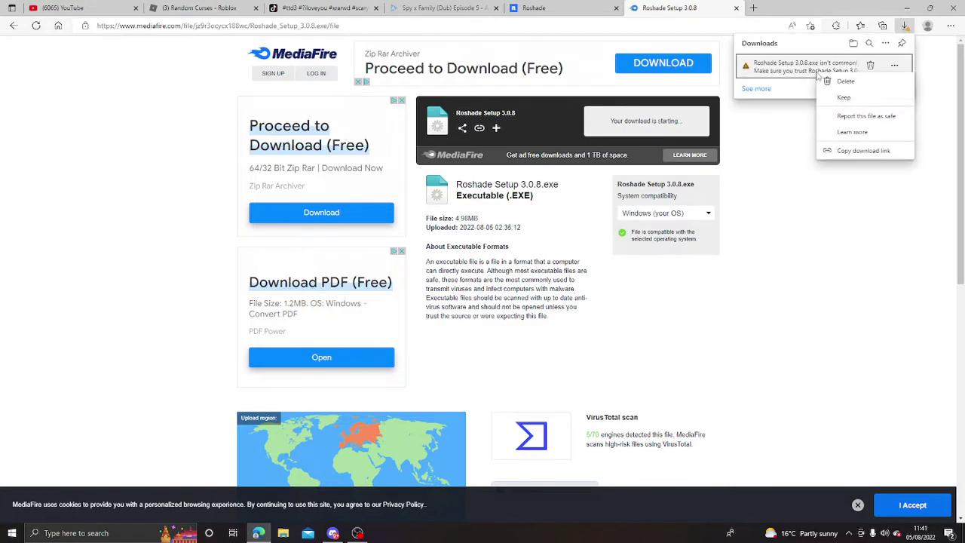
pyautogui.click(856, 89)
pyautogui.click(860, 298)
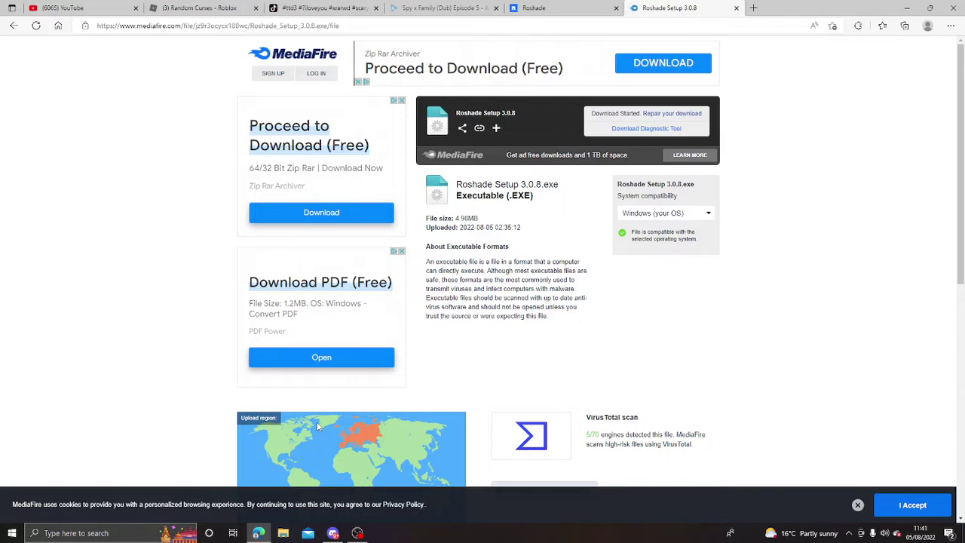
# Close the MediaFire tab and go back to the Roshade home page
pyautogui.click(735, 8)
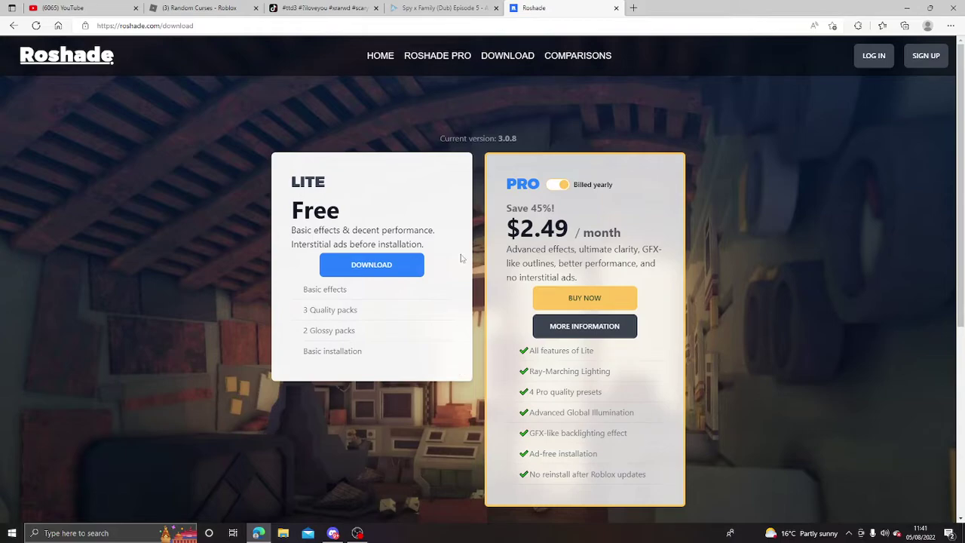
pyautogui.click(369, 58)
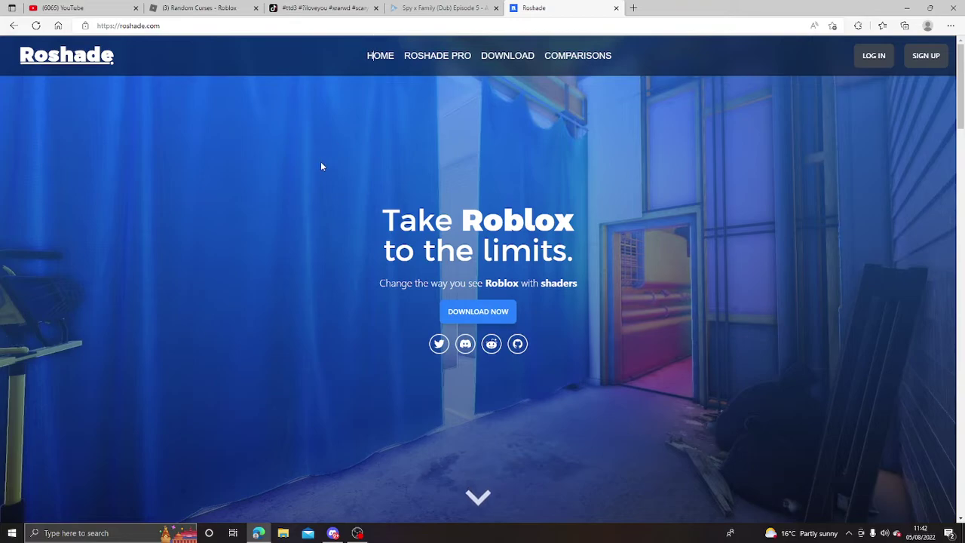
# Launch Random Curses from its Roblox page and dismiss the install prompt
pyautogui.click(199, 8)
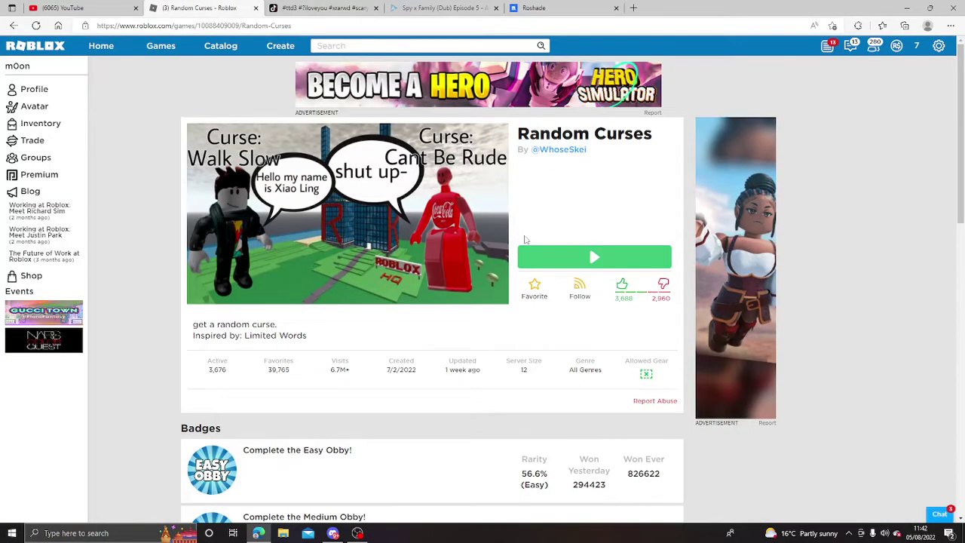
pyautogui.click(578, 255)
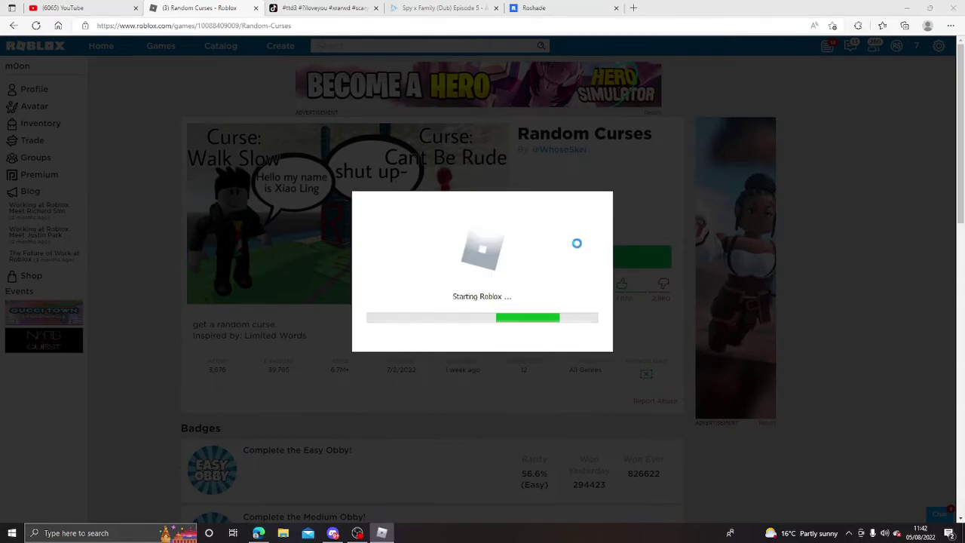
pyautogui.click(578, 246)
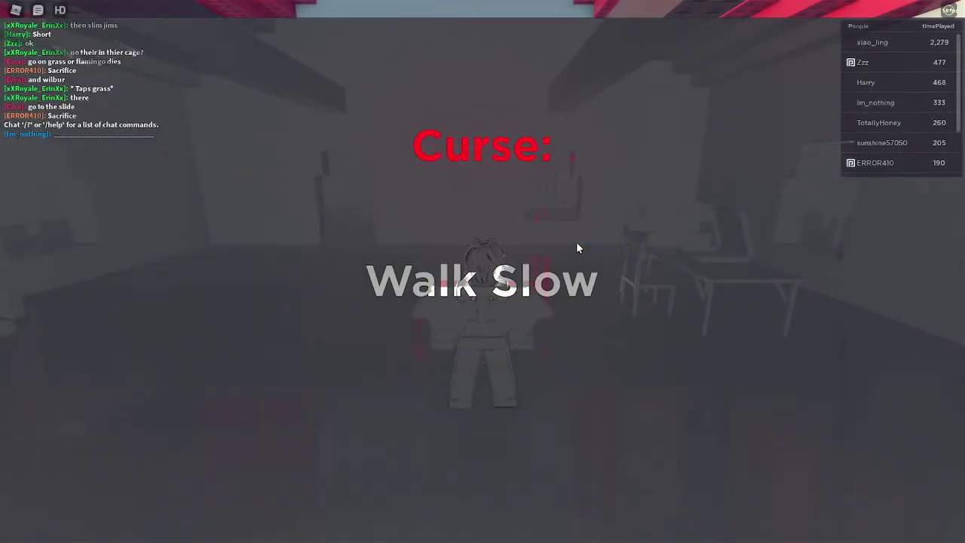
# Close Invite Friends, walk out to the players, and open the shader overlay with Home
pyautogui.press('a')
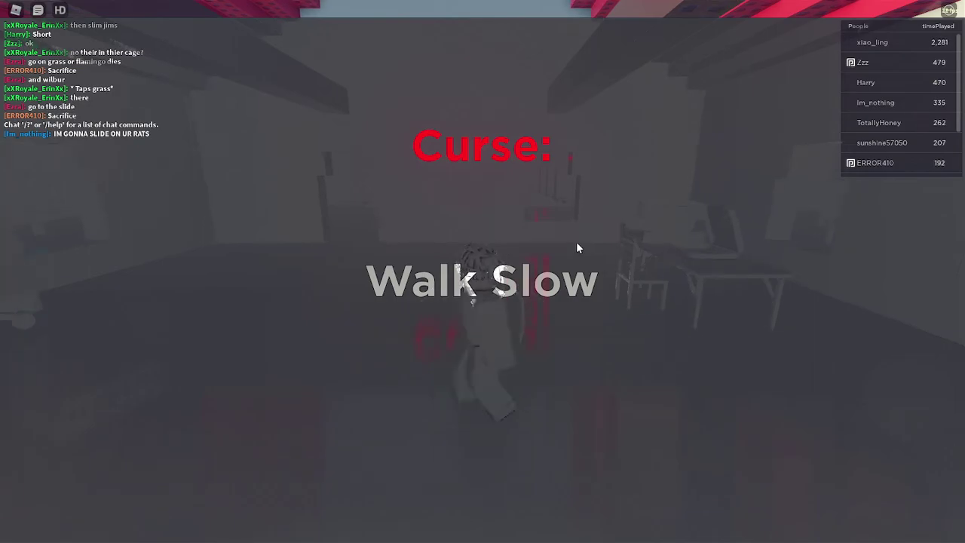
pyautogui.press('w')
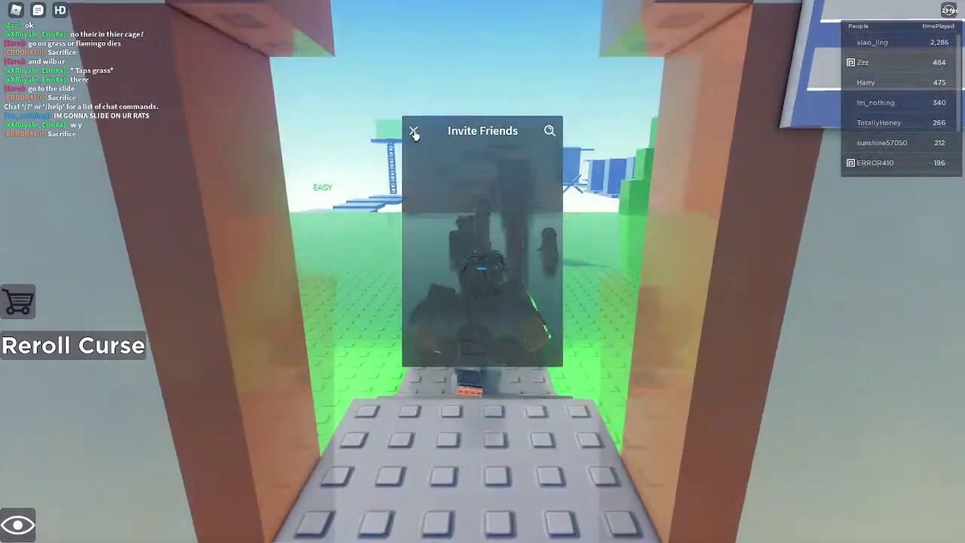
pyautogui.click(414, 132)
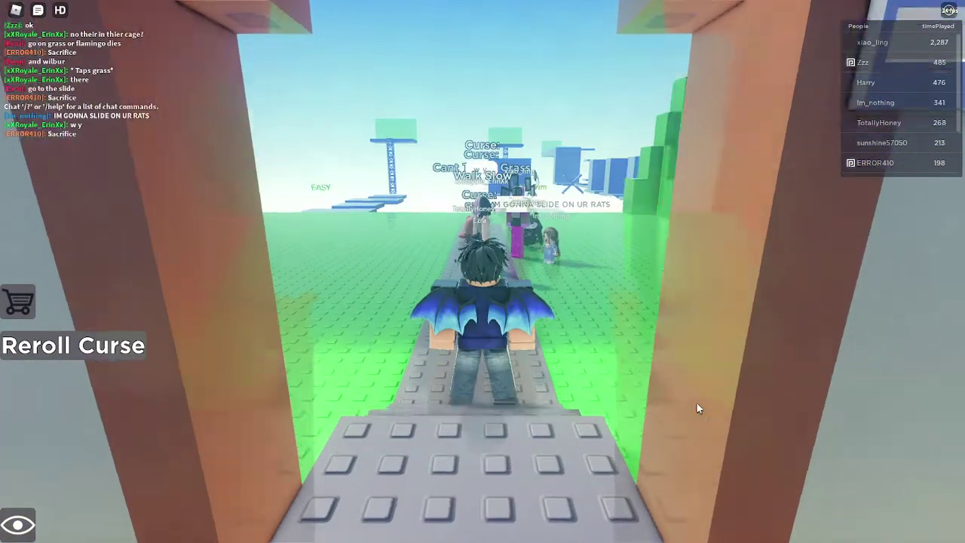
pyautogui.press('w')
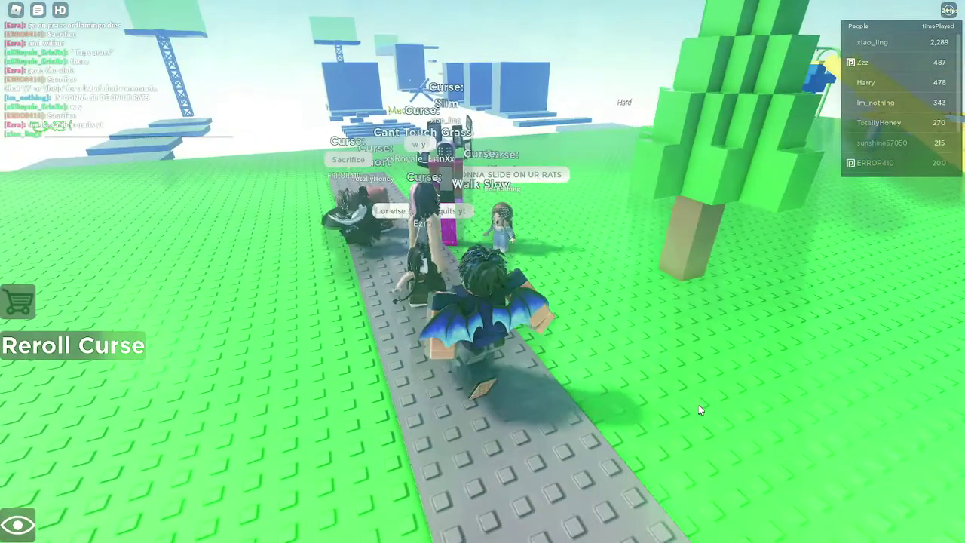
pyautogui.press('w')
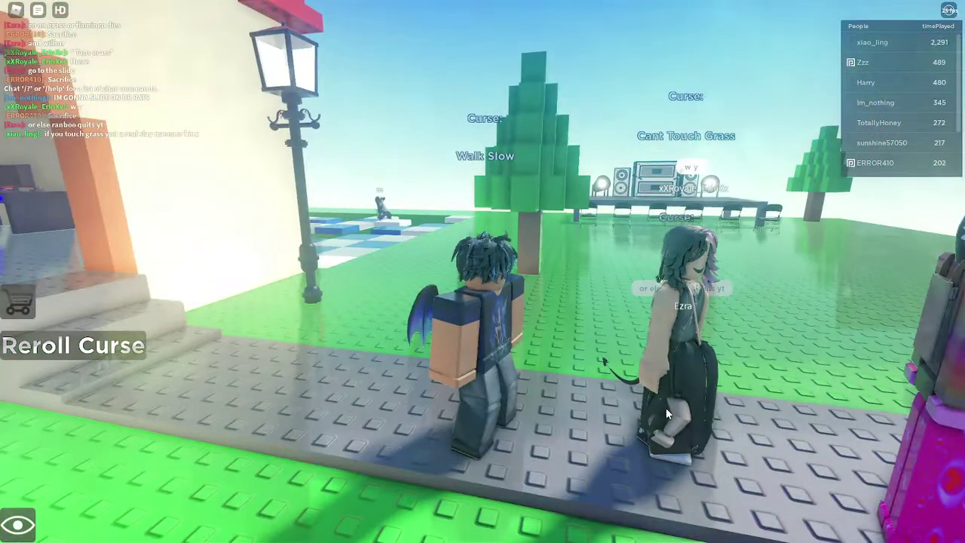
pyautogui.press('Home')
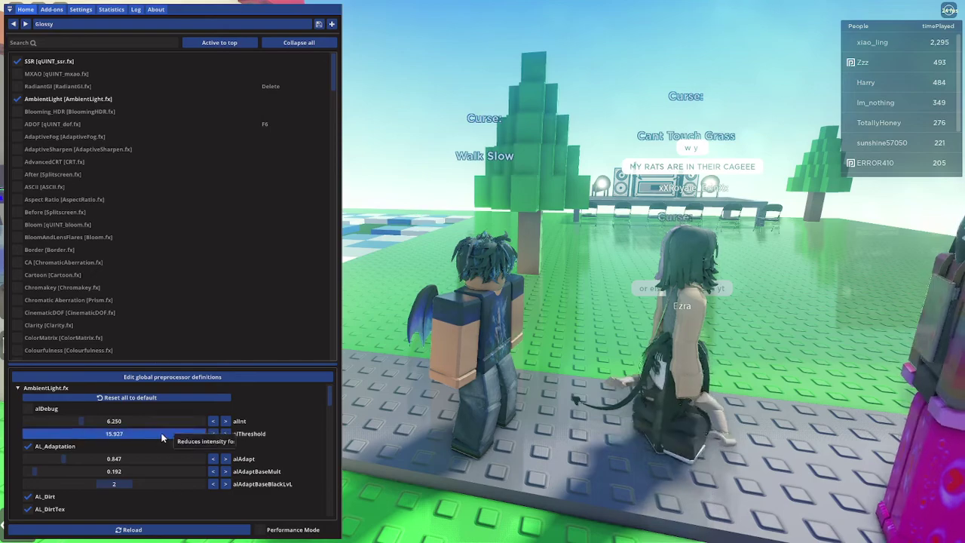
# Toggle RadiantGI, then turn SSR off and back on to show its qUINT_ssr.fx settings
pyautogui.click(17, 87)
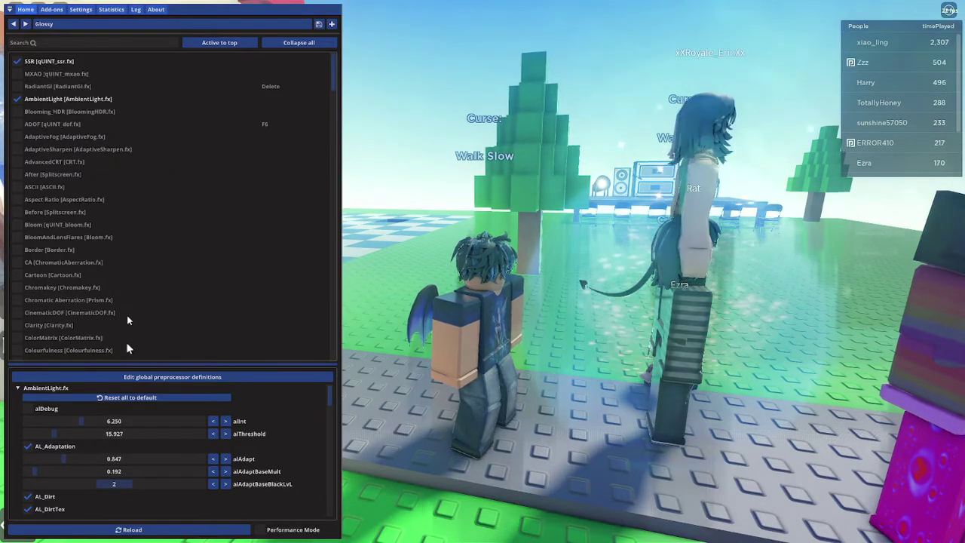
pyautogui.click(18, 62)
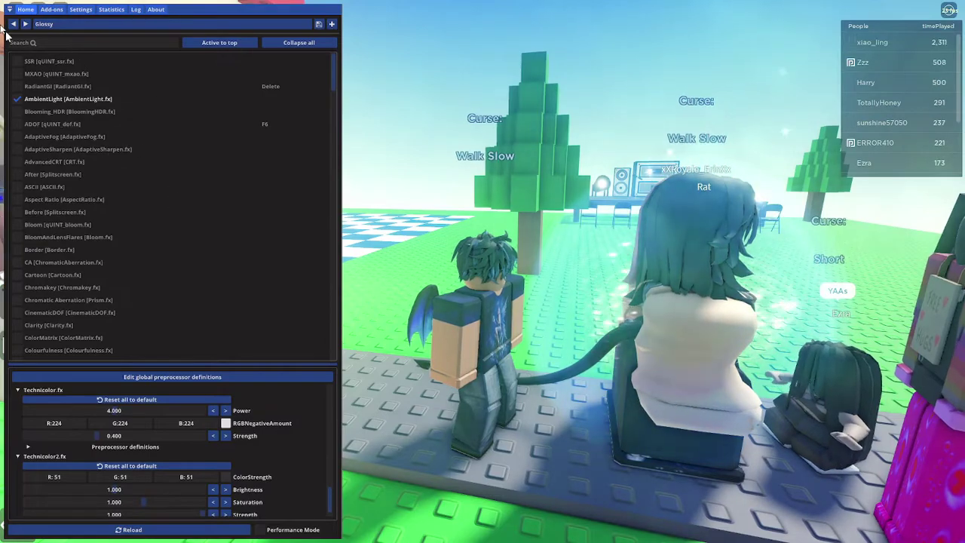
pyautogui.click(15, 61)
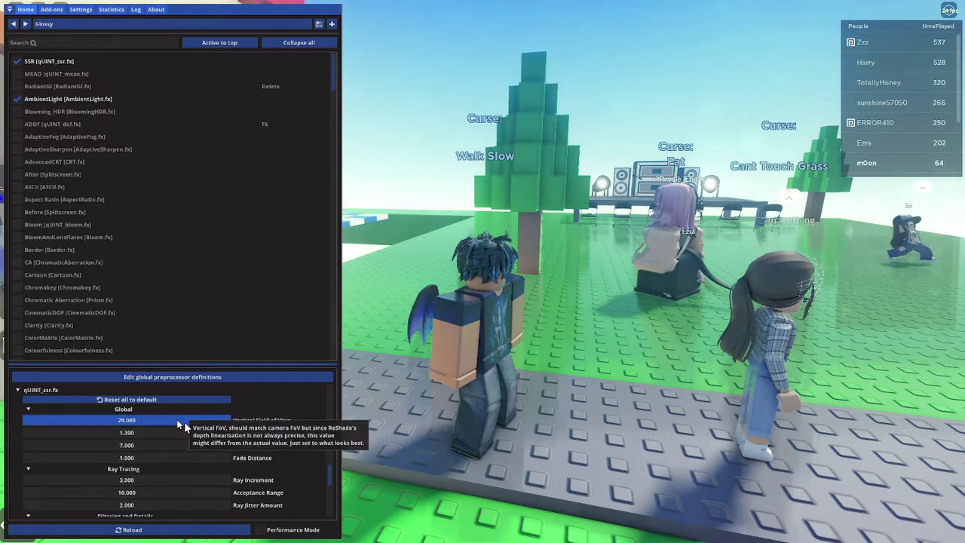
pyautogui.moveTo(239, 424)
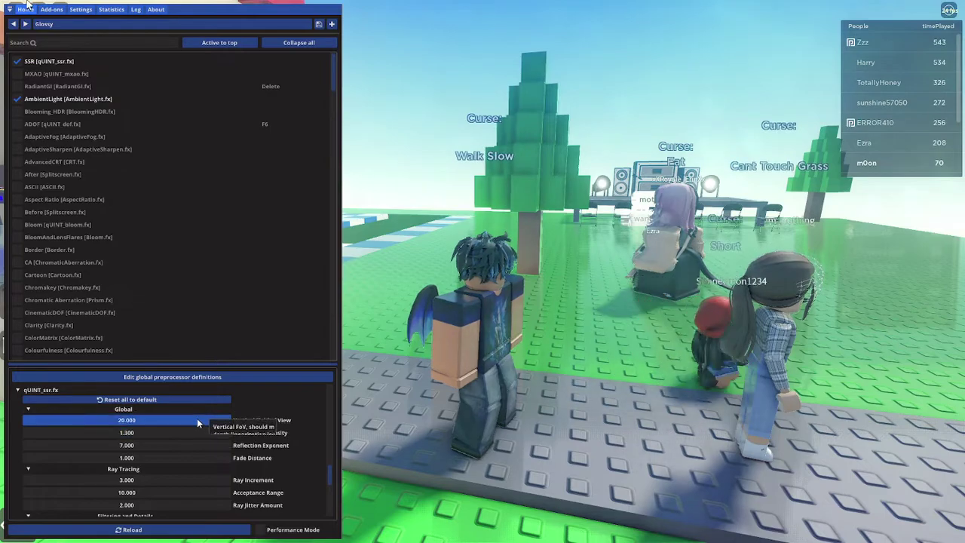
pyautogui.moveTo(155, 451)
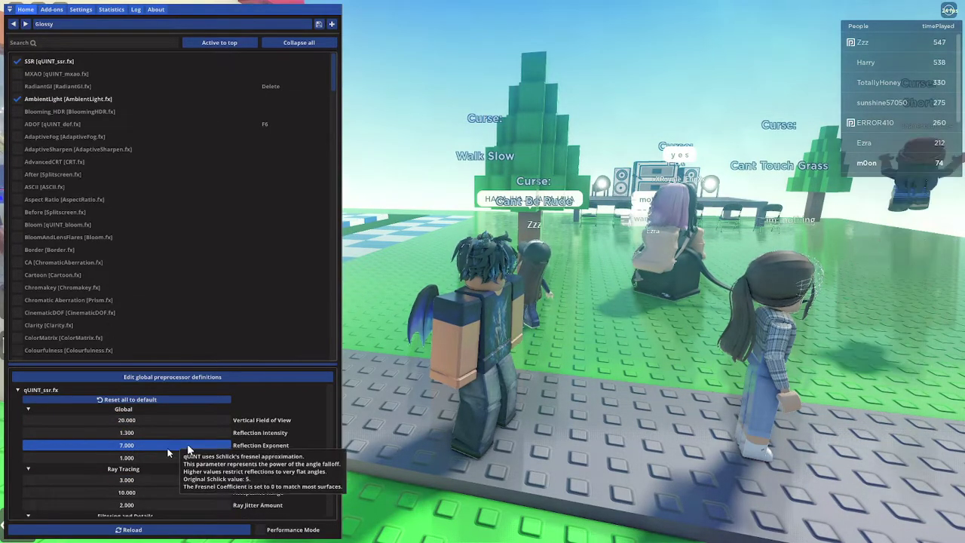
pyautogui.moveTo(169, 479)
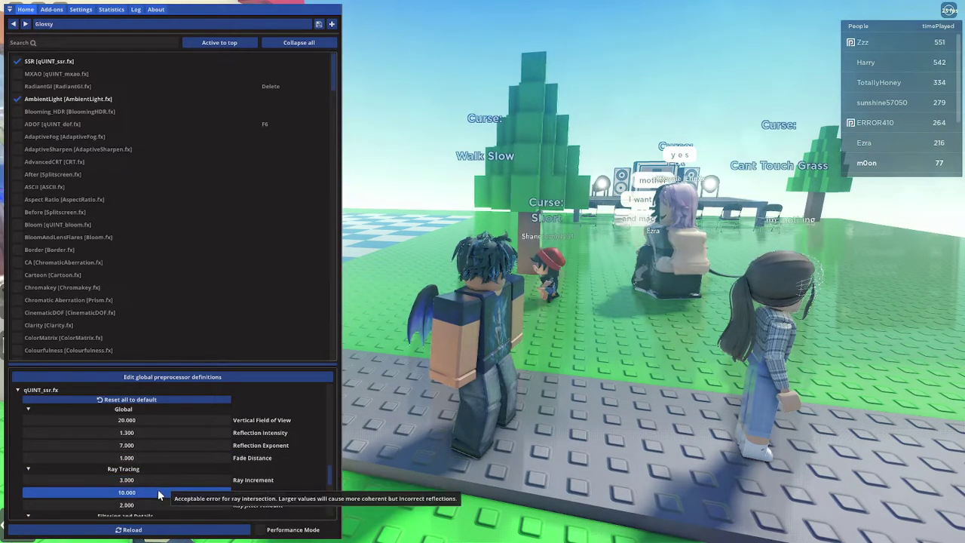
pyautogui.moveTo(145, 510)
pyautogui.scroll(-1, 145, 511)
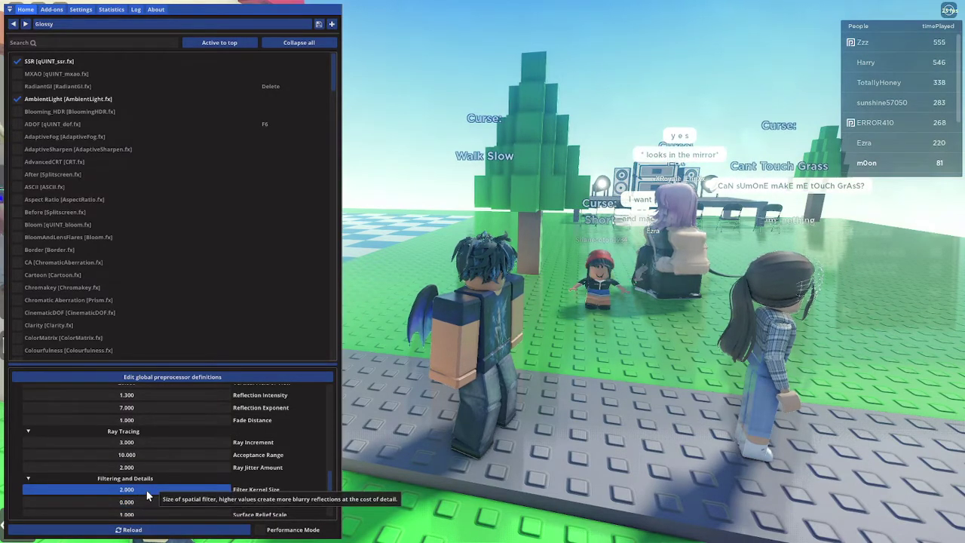
pyautogui.scroll(-1, 142, 473)
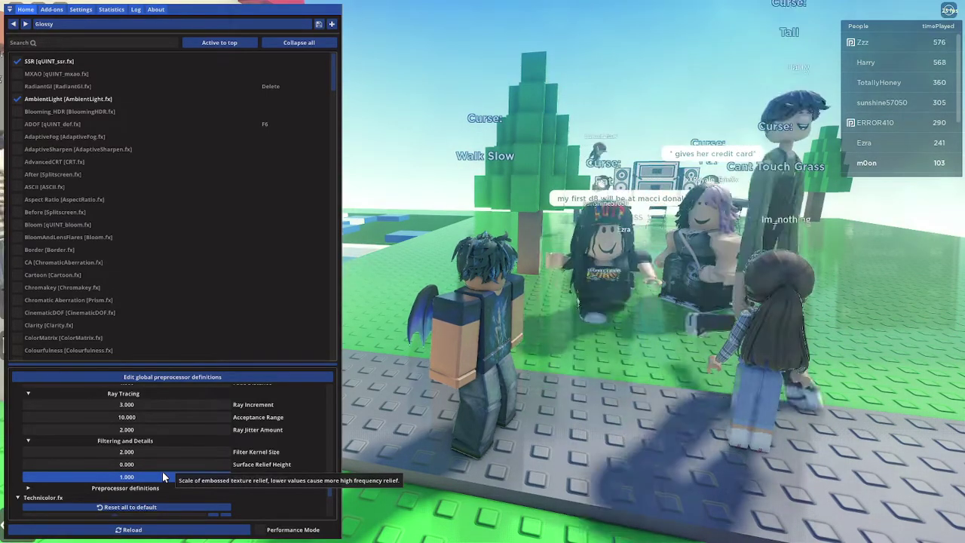
# Close the shader overlay, walk between the tree and obby area, then bring OBS Studio forward
pyautogui.press('Home')
pyautogui.press('s')
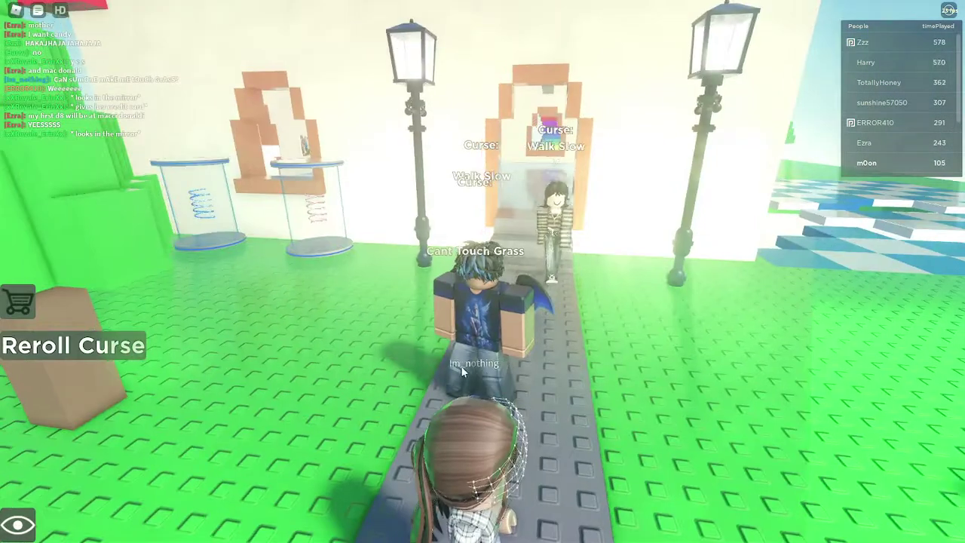
pyautogui.press('w')
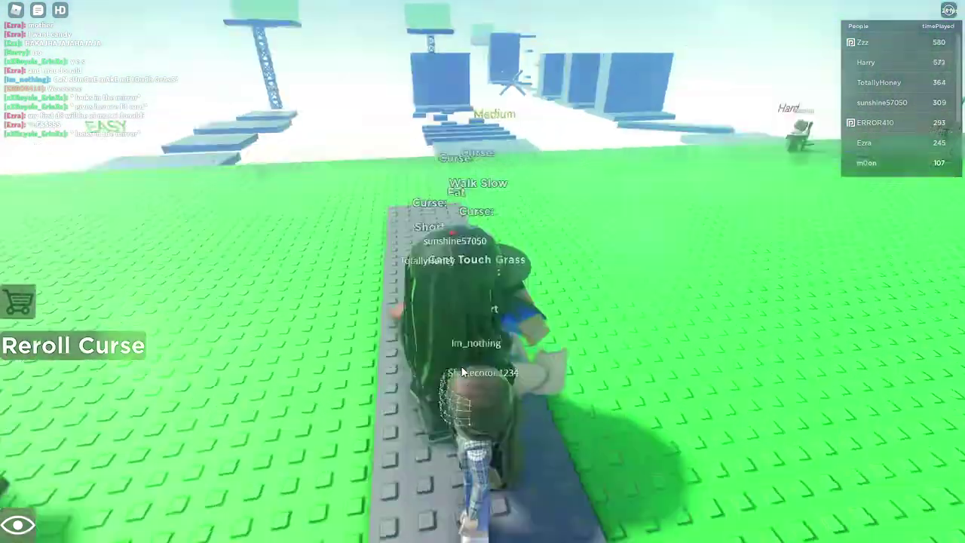
pyautogui.press('w')
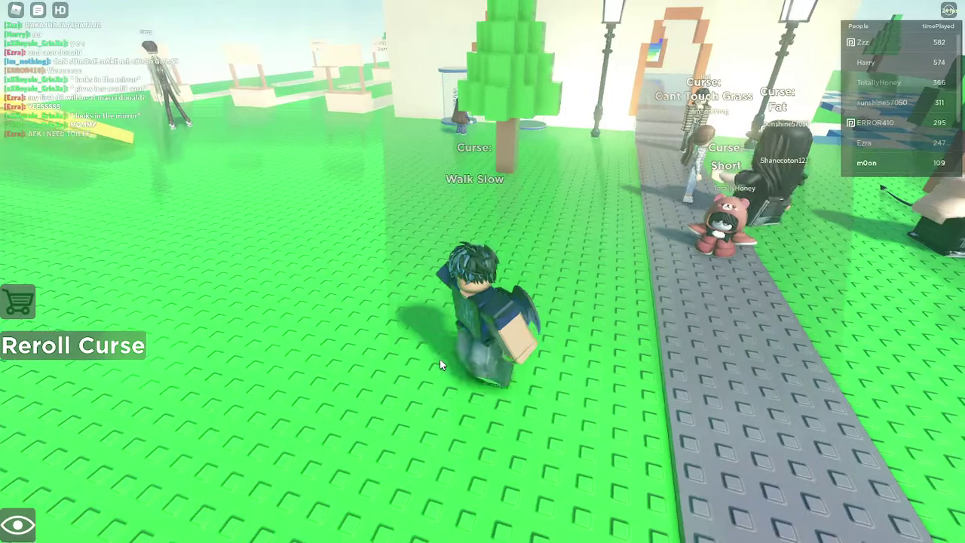
pyautogui.press('s')
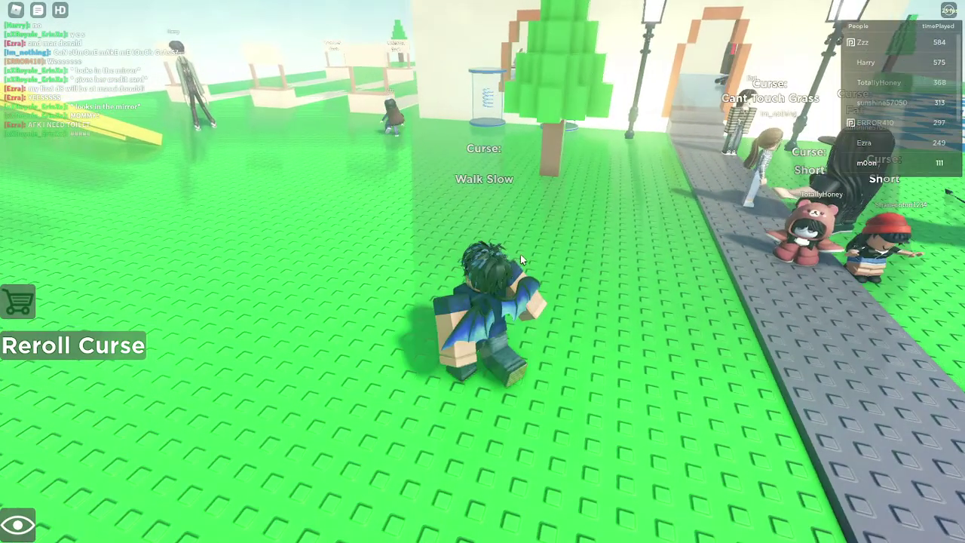
pyautogui.press('w')
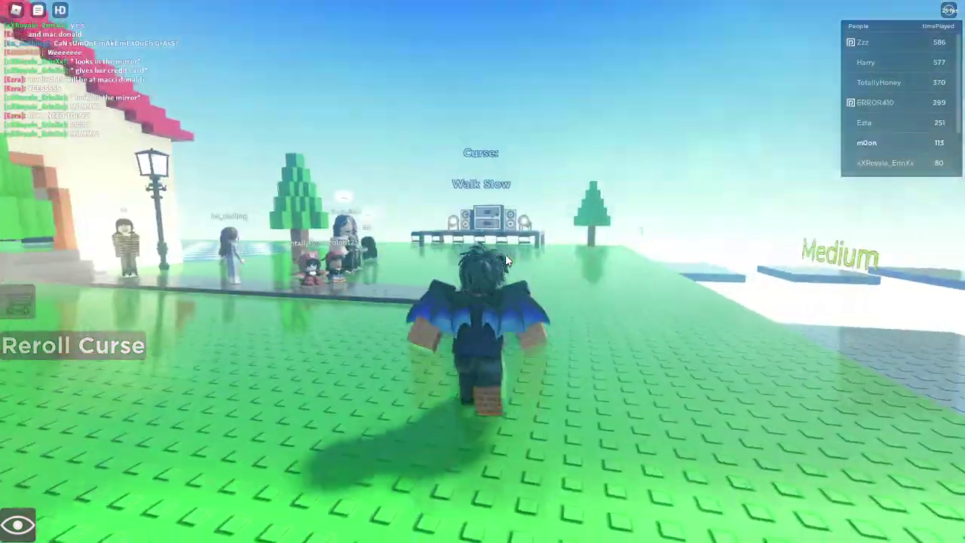
pyautogui.press('super')
pyautogui.click(358, 534)
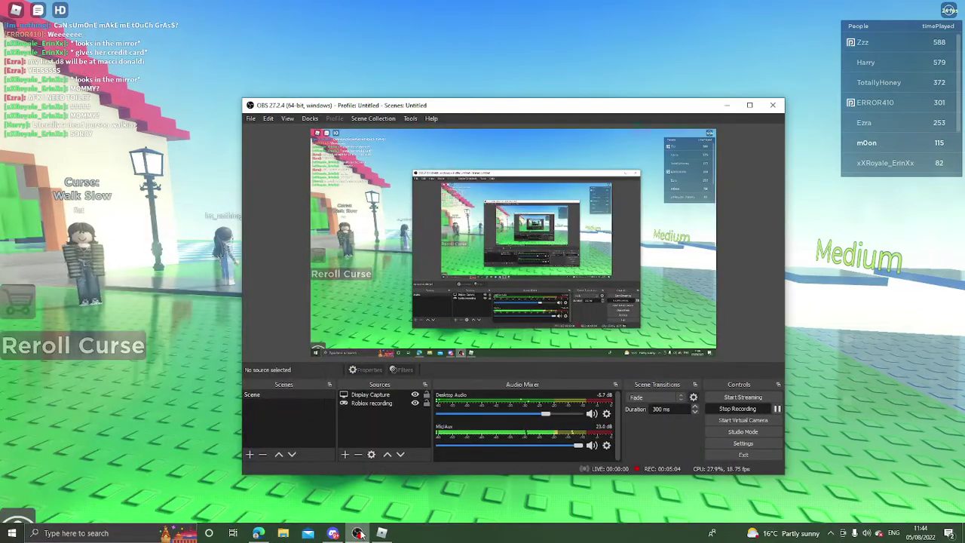